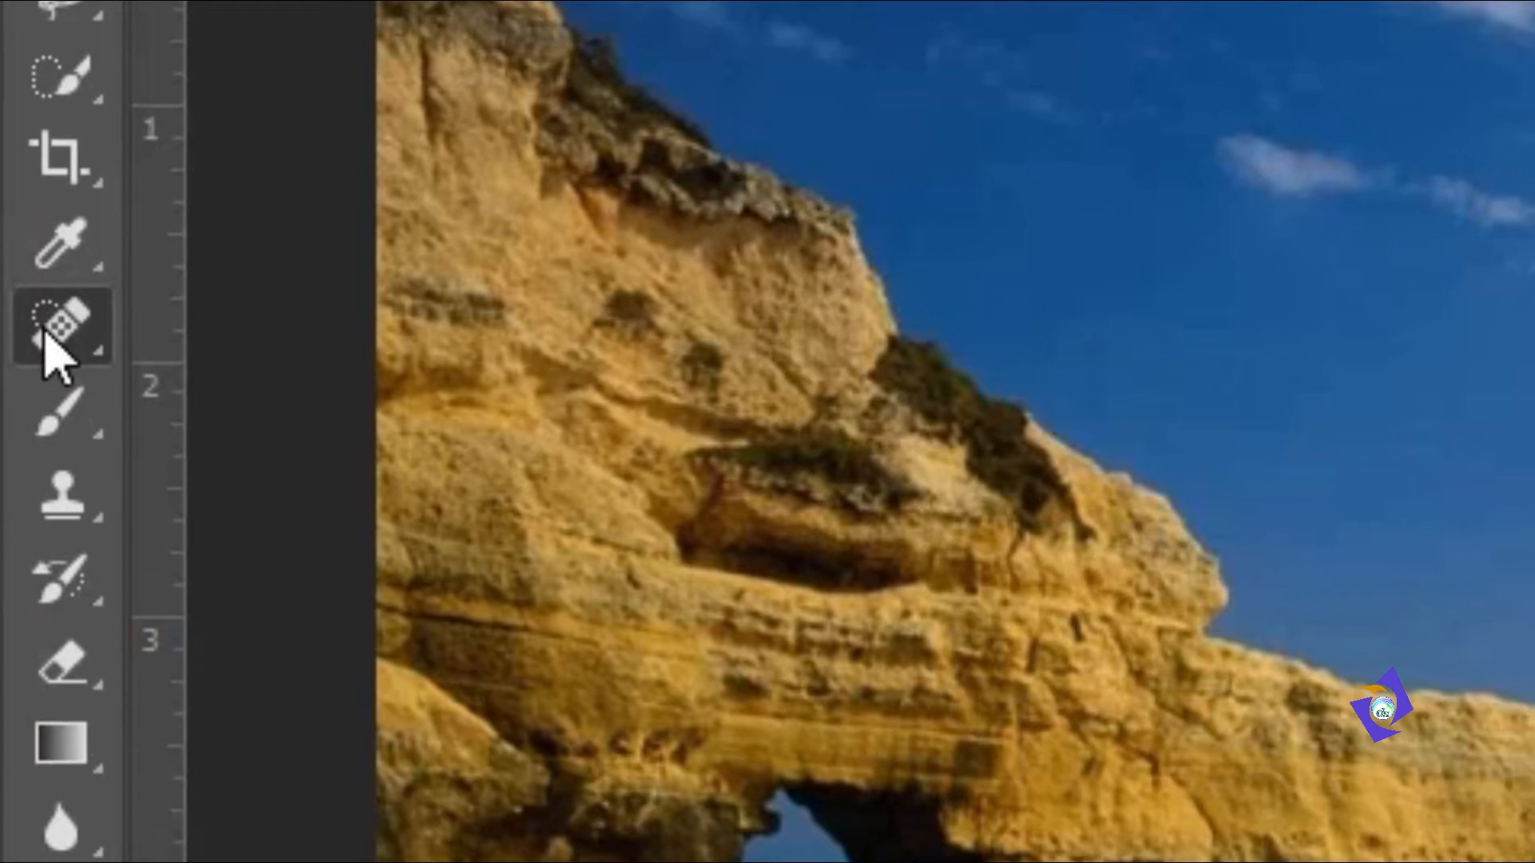
# Paint over the dark foreground rock with the Spot Healing Brush at size 90 in Content-Aware mode to remove it
pyautogui.rightClick(46, 335)
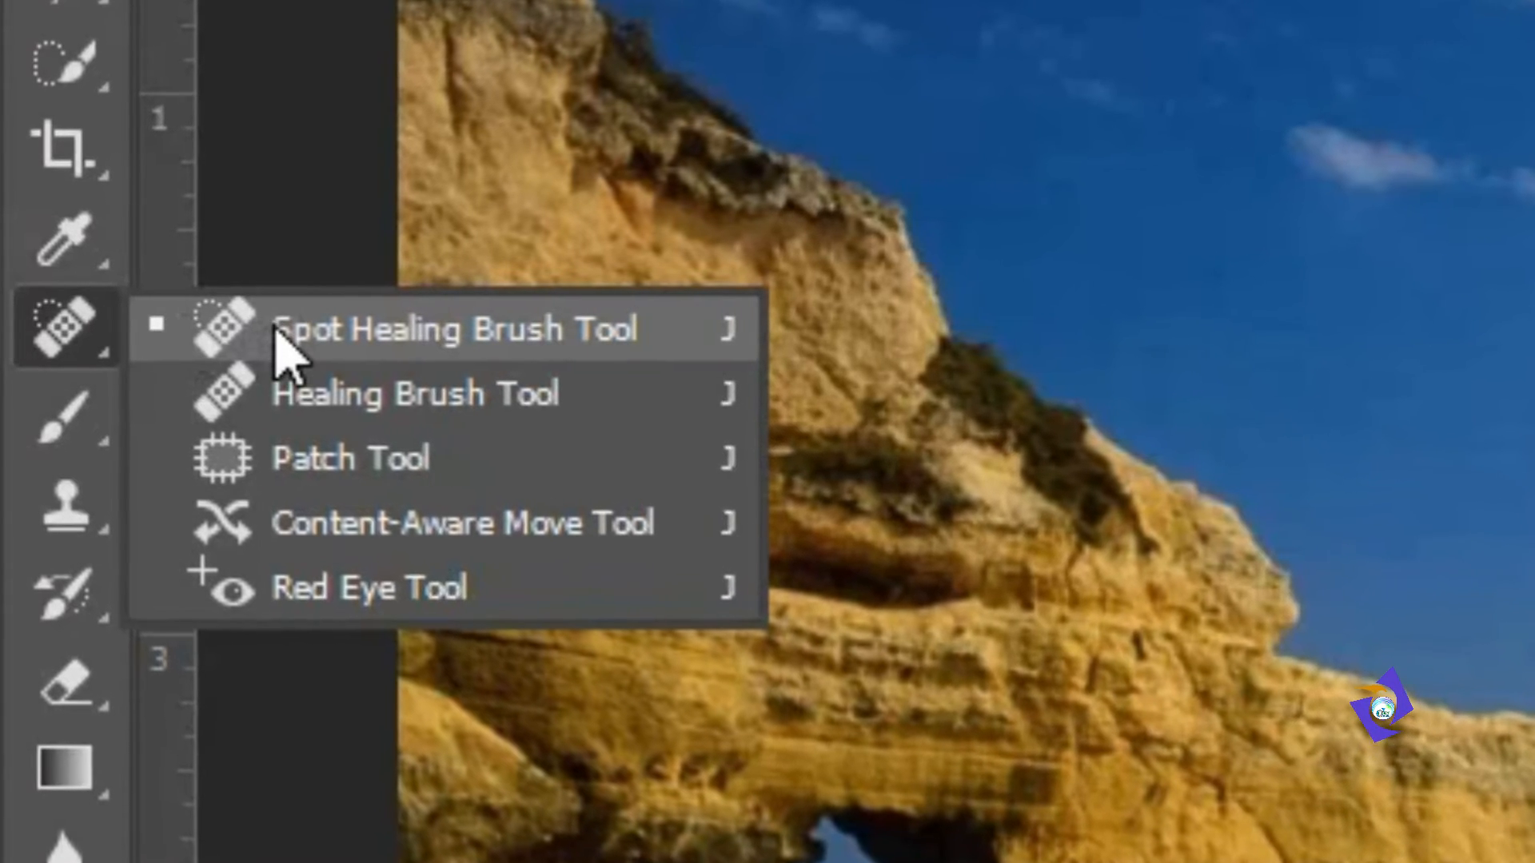
pyautogui.click(232, 343)
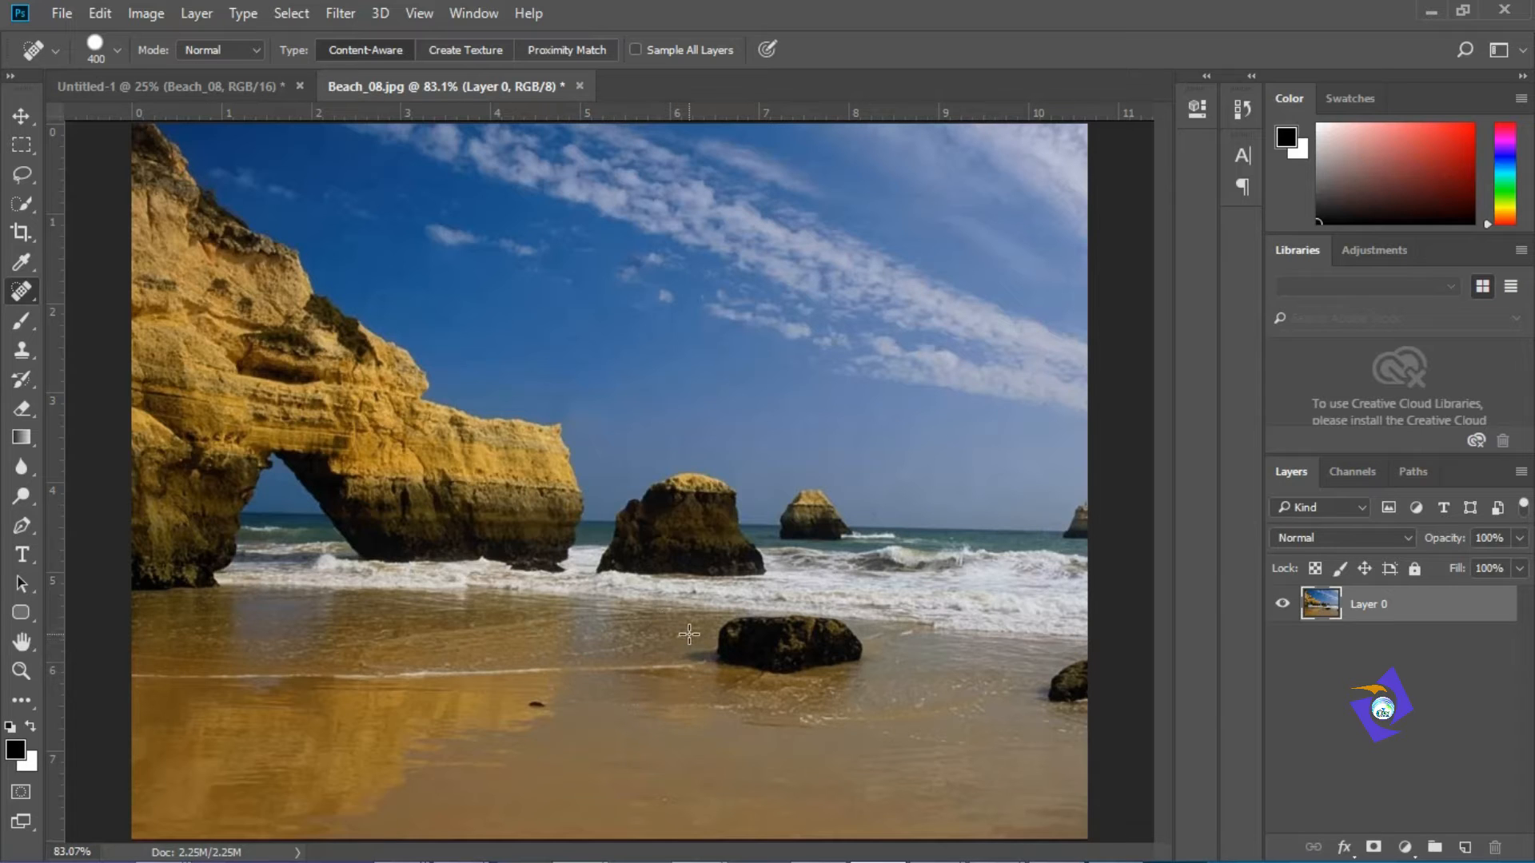
pyautogui.press('[')
pyautogui.press('[')
pyautogui.press('[')
pyautogui.press('[')
pyautogui.press('[')
pyautogui.press('[')
pyautogui.press('[')
pyautogui.press('[')
pyautogui.moveTo(678, 646); pyautogui.dragTo(845, 646)
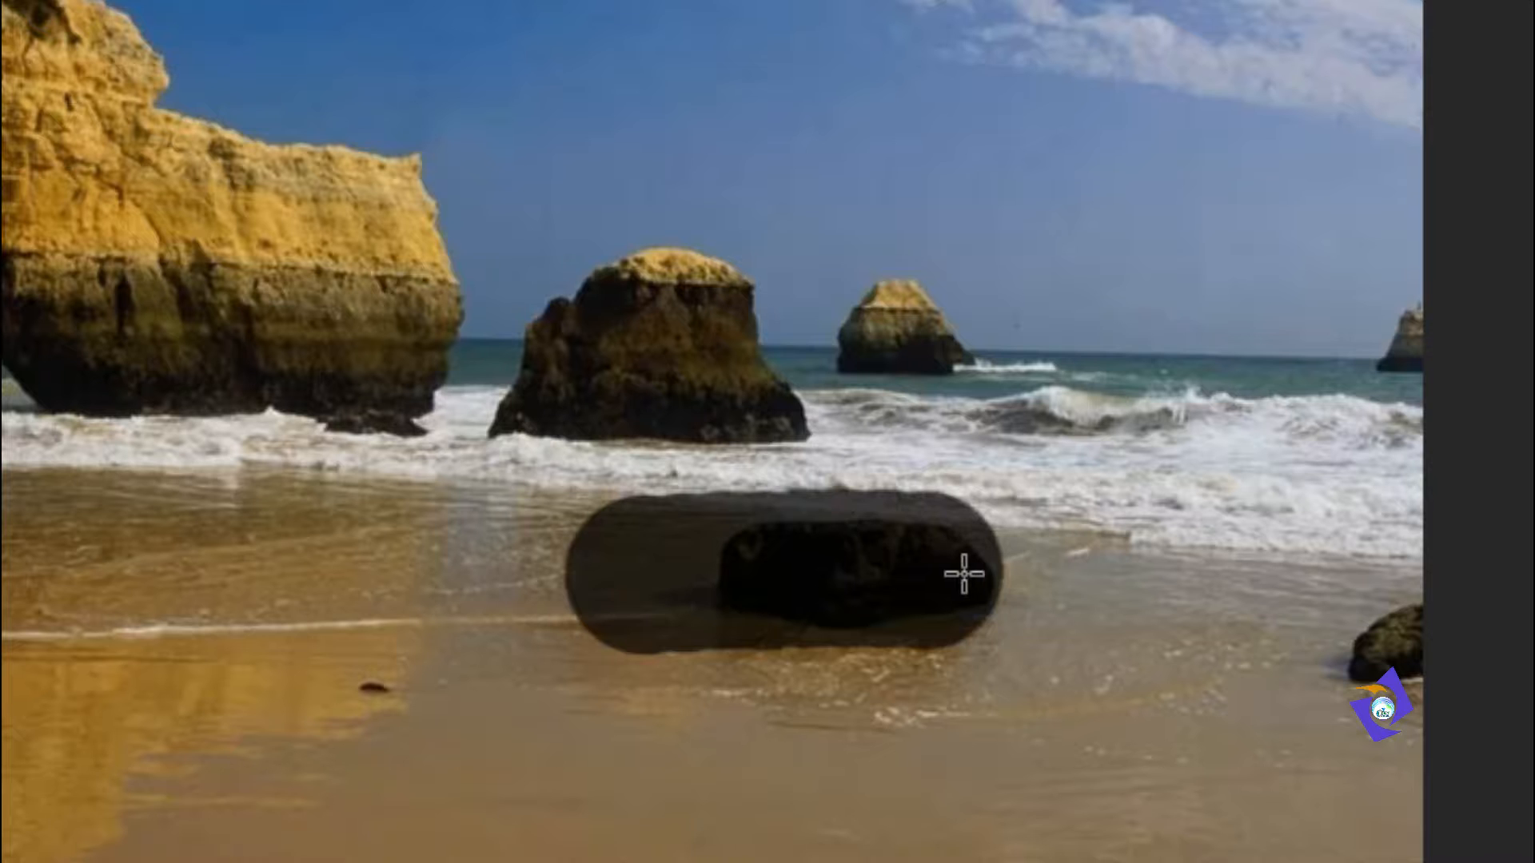
pyautogui.moveTo(964, 573); pyautogui.dragTo(980, 574)
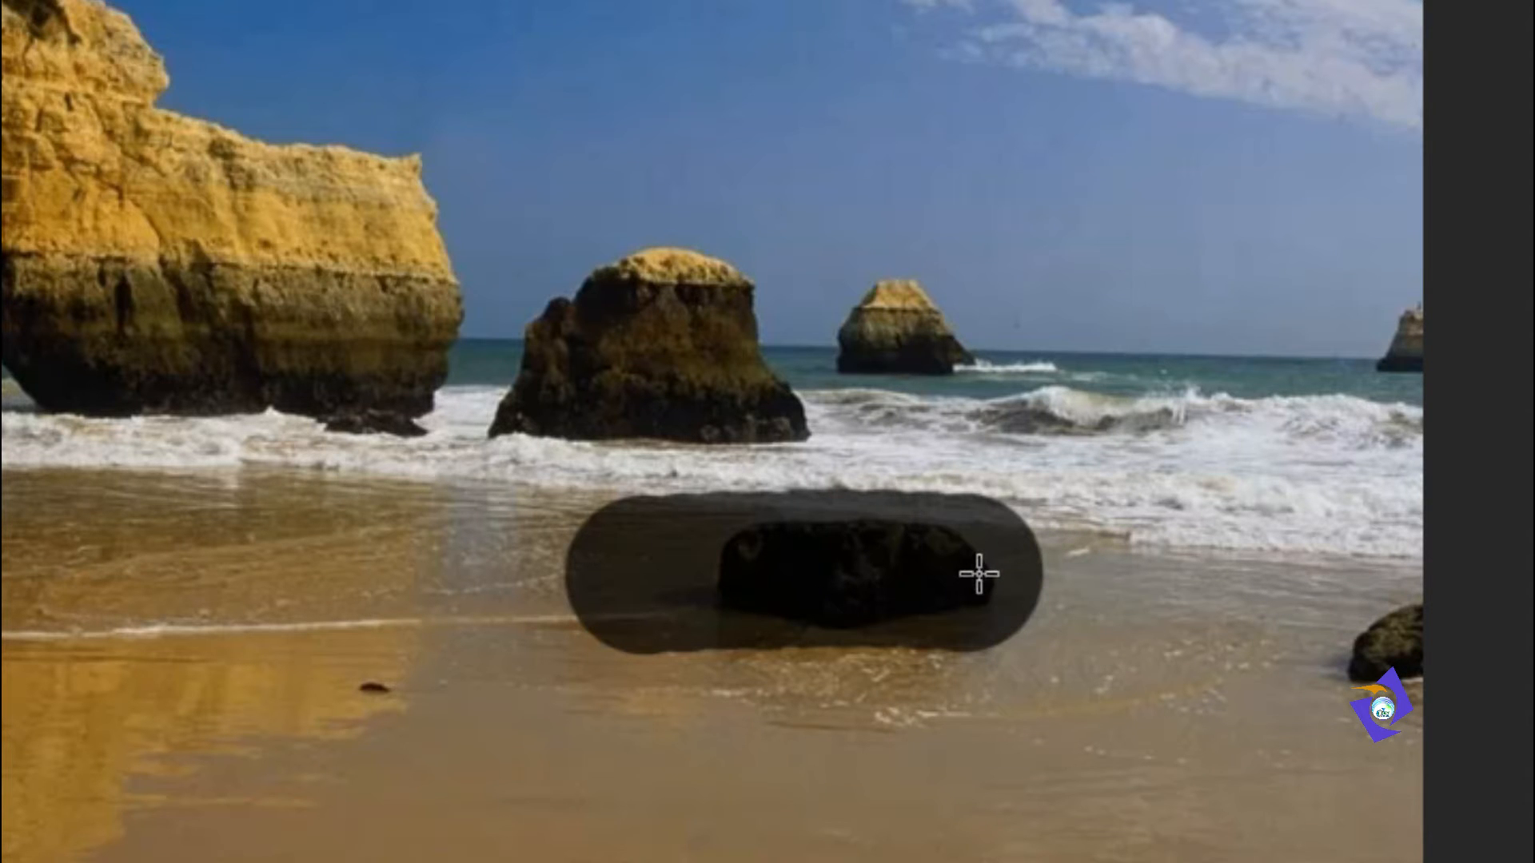
pyautogui.moveTo(979, 574); pyautogui.dragTo(977, 573)
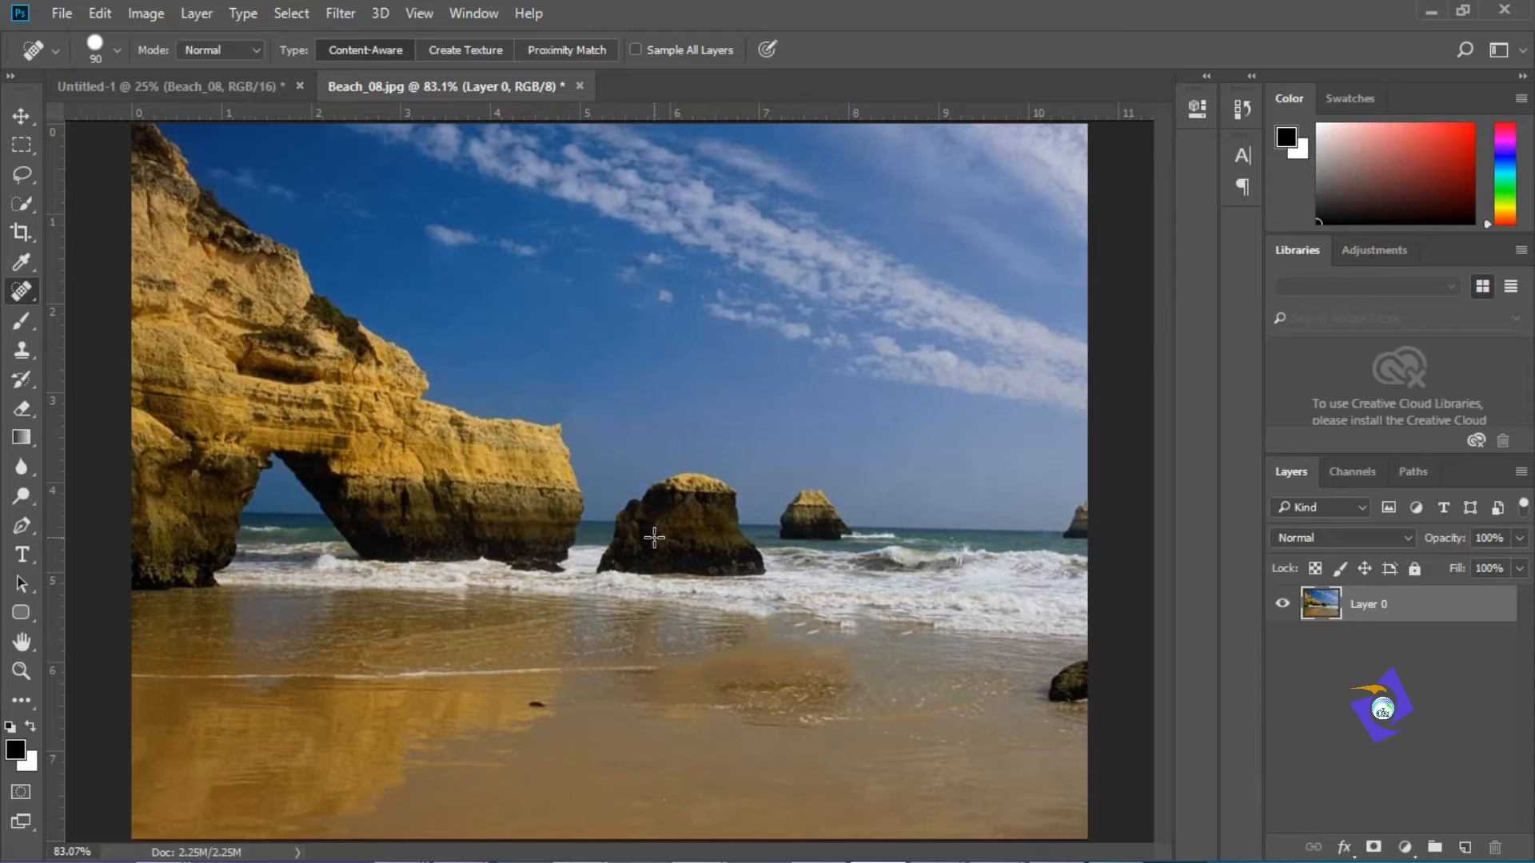
pyautogui.rightClick(22, 174)
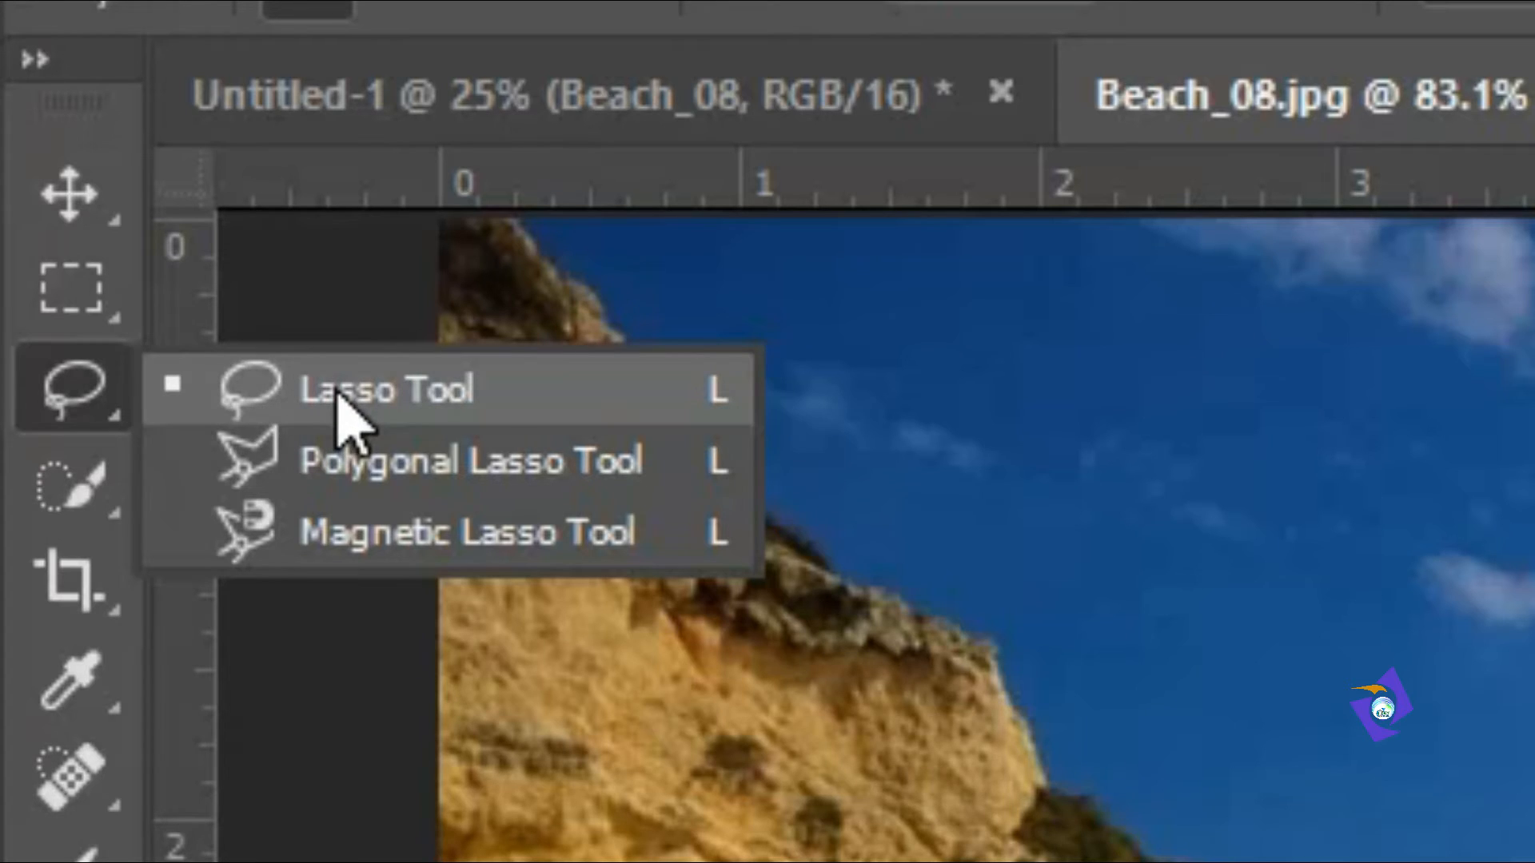
pyautogui.click(337, 393)
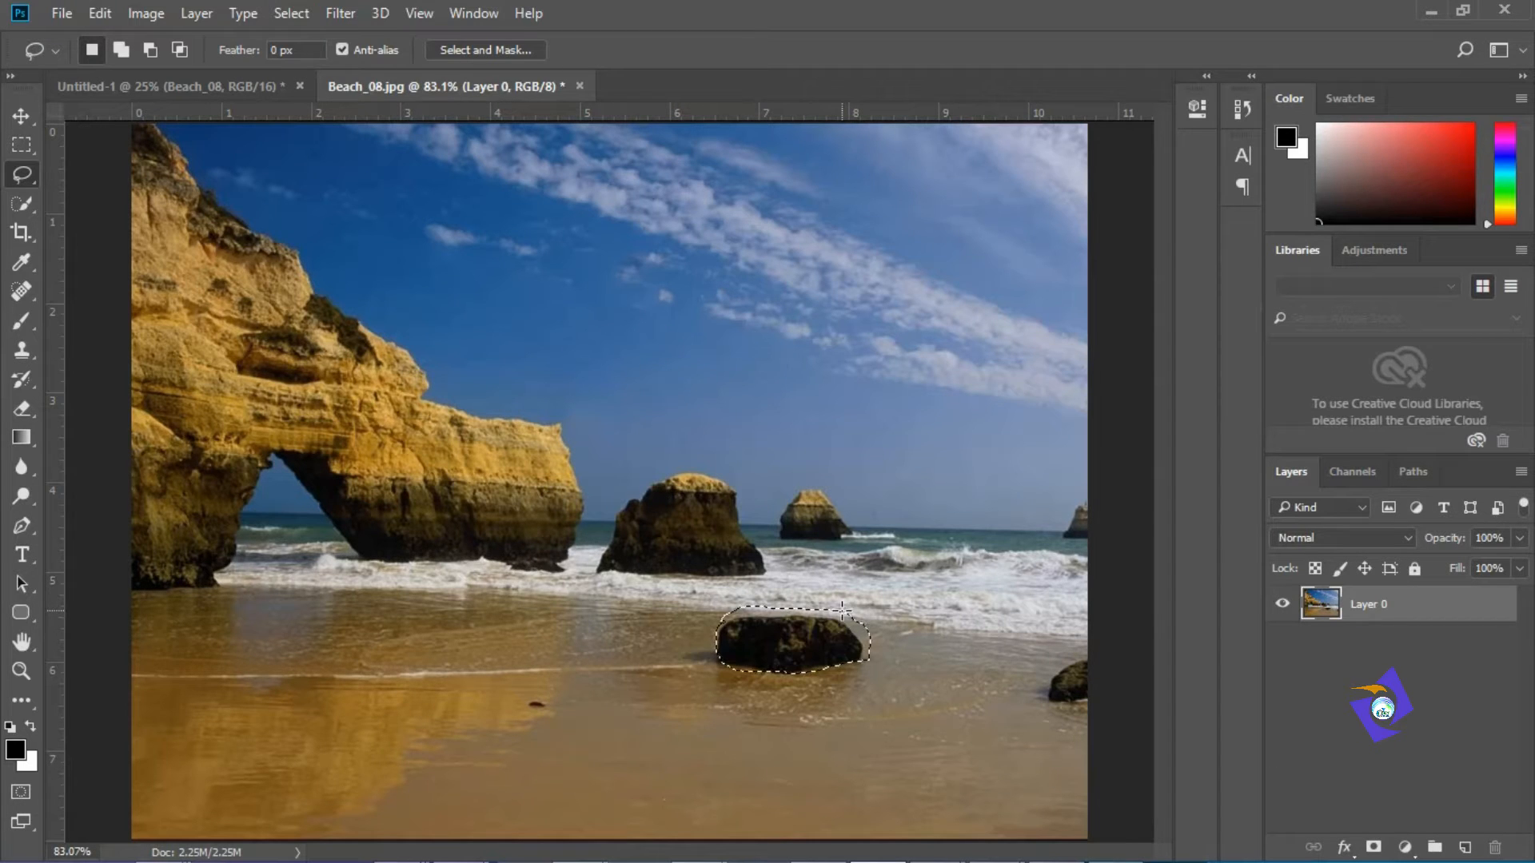
pyautogui.hotkey('ctrl', 'd')
# Draw a freehand Lasso selection closely around the dark rock on the wet foreground sand
pyautogui.rightClick(27, 177)
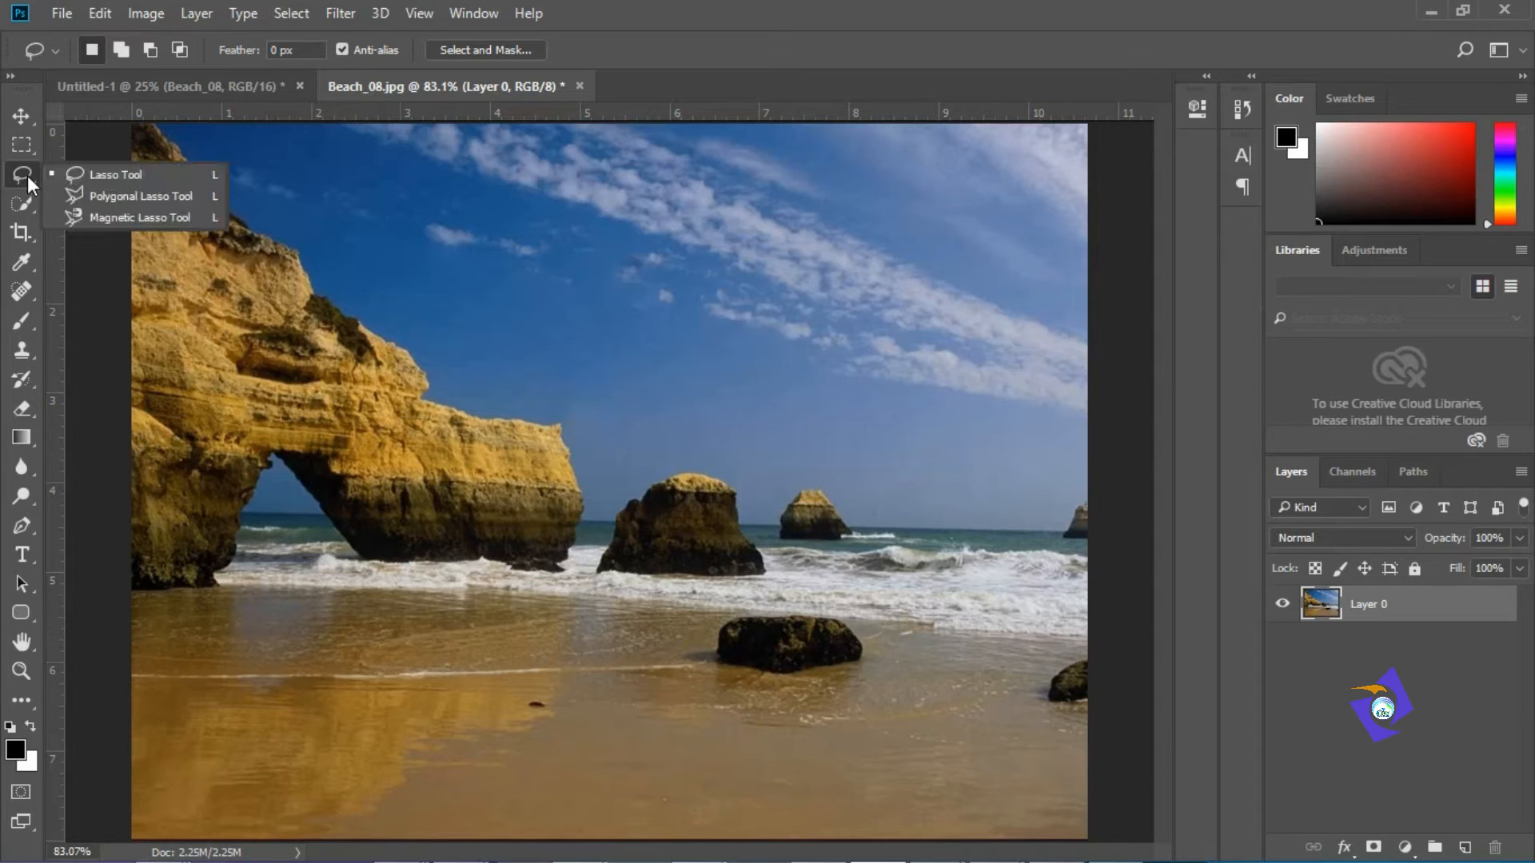
pyautogui.click(56, 176)
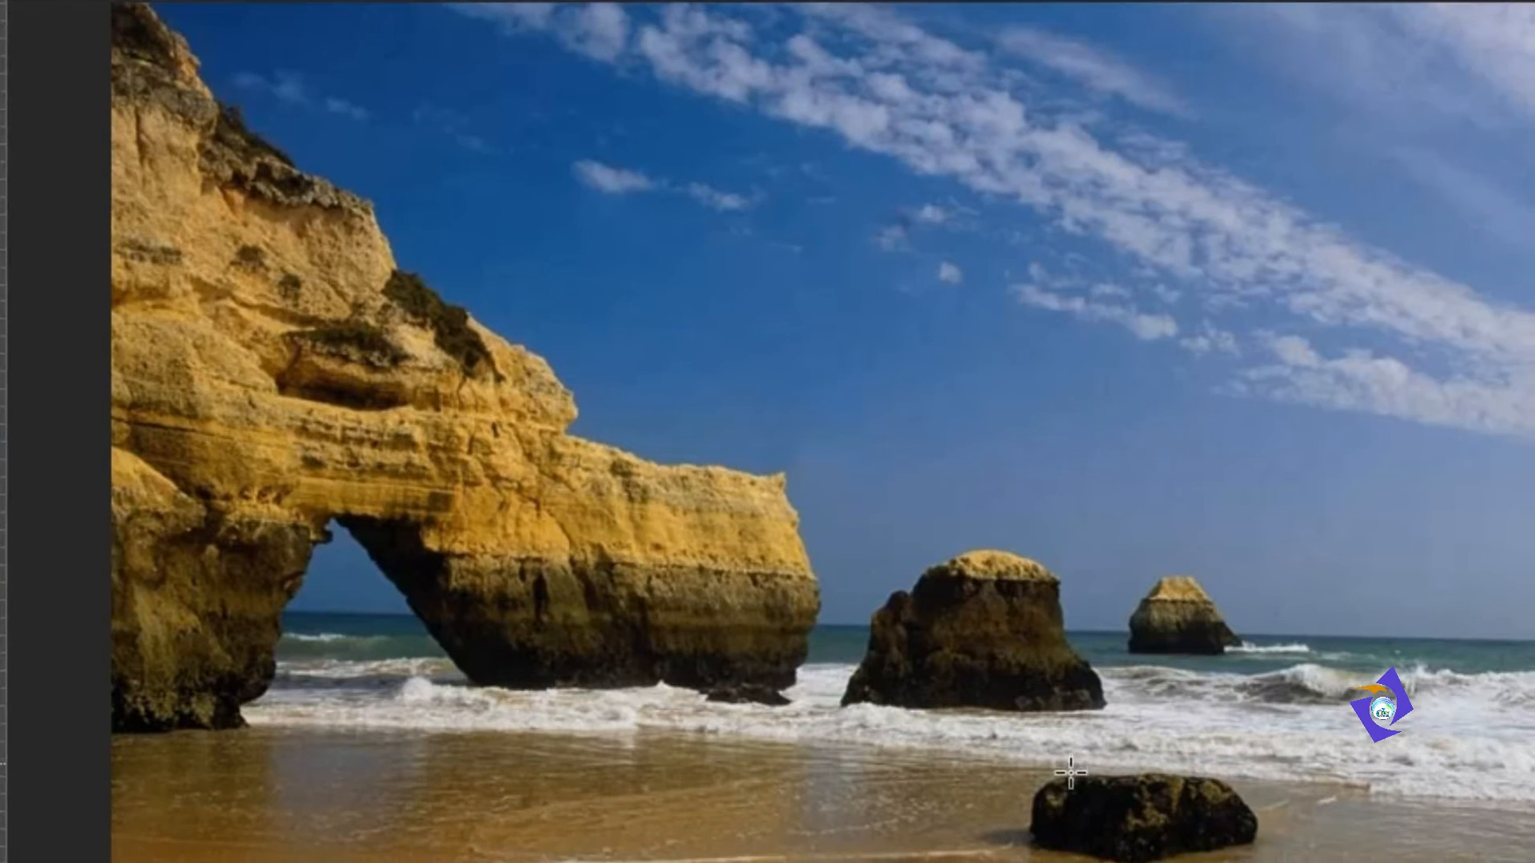
pyautogui.moveTo(1064, 768); pyautogui.dragTo(1031, 809)
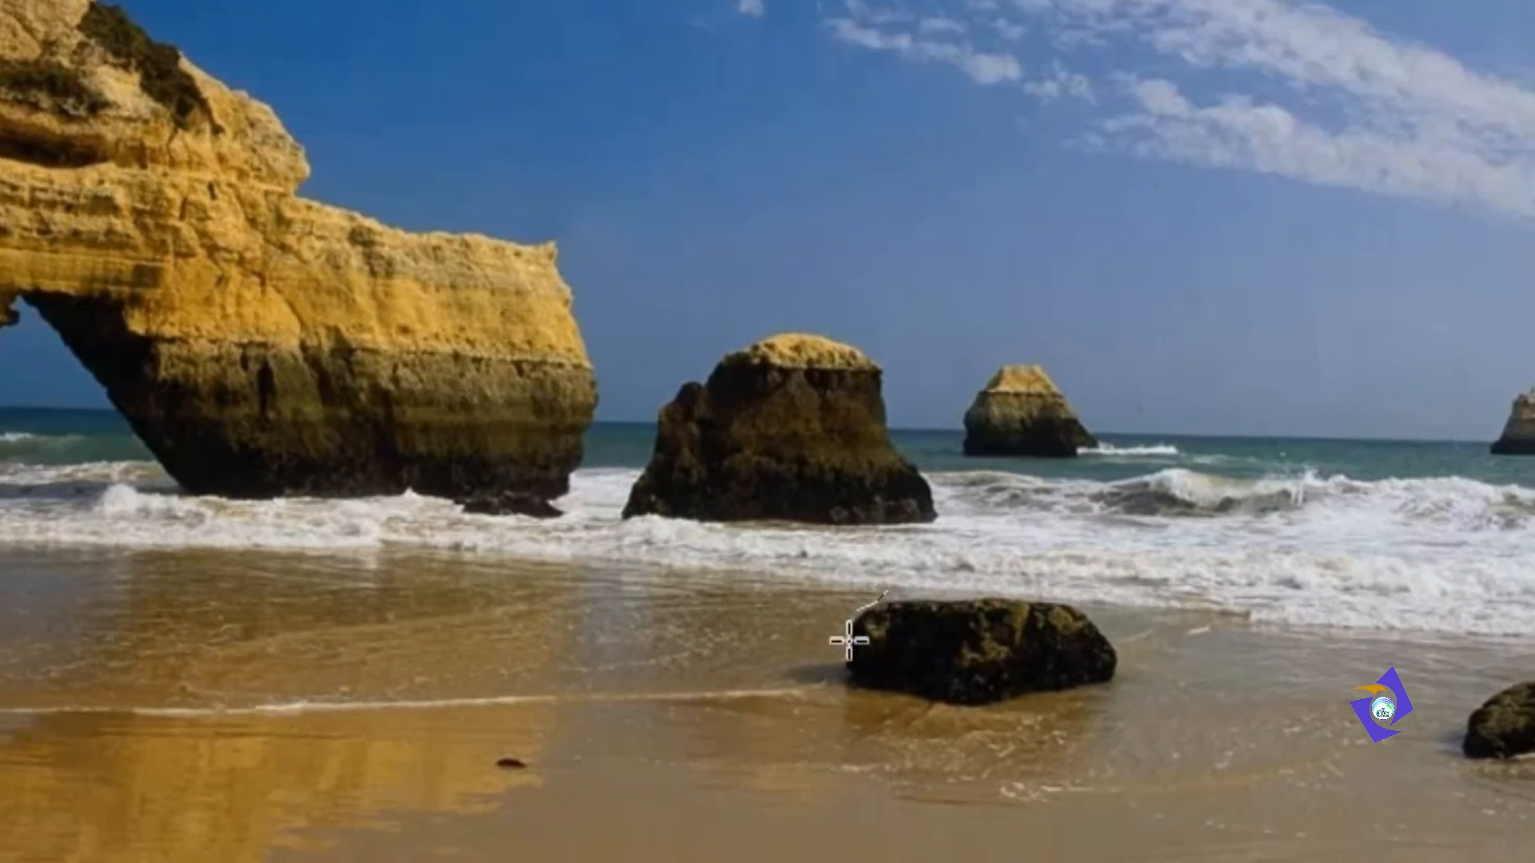
pyautogui.moveTo(849, 640)
pyautogui.mouseDown()
pyautogui.moveTo(843, 680)
pyautogui.moveTo(902, 715)
pyautogui.moveTo(1077, 709)
pyautogui.mouseUp()
pyautogui.moveTo(877, 575)
pyautogui.mouseDown()
pyautogui.moveTo(966, 535)
pyautogui.moveTo(944, 427)
pyautogui.moveTo(861, 393)
pyautogui.mouseUp()
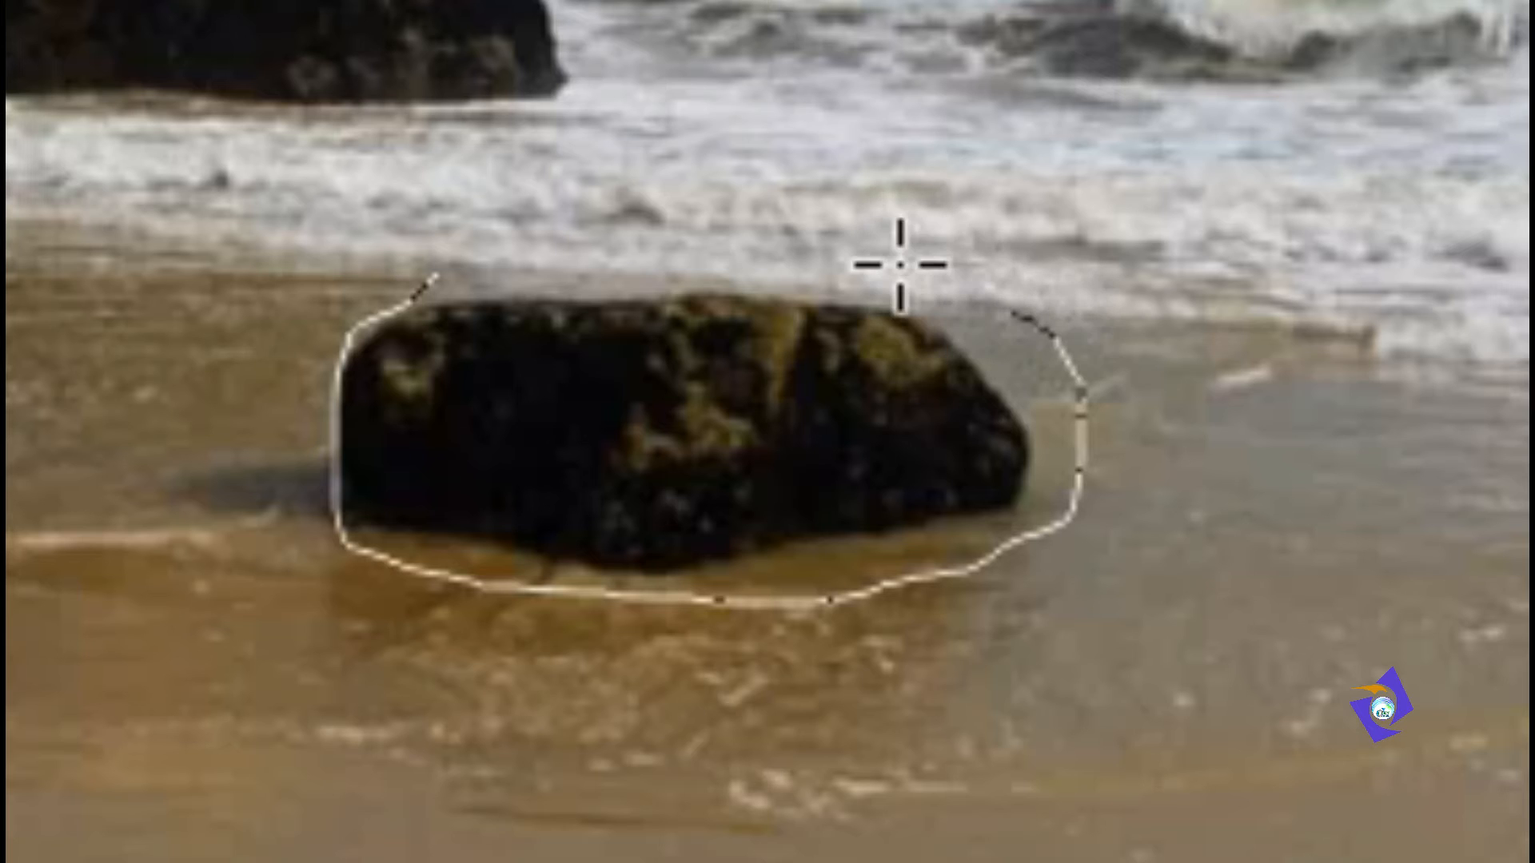
pyautogui.moveTo(901, 263); pyautogui.dragTo(419, 276)
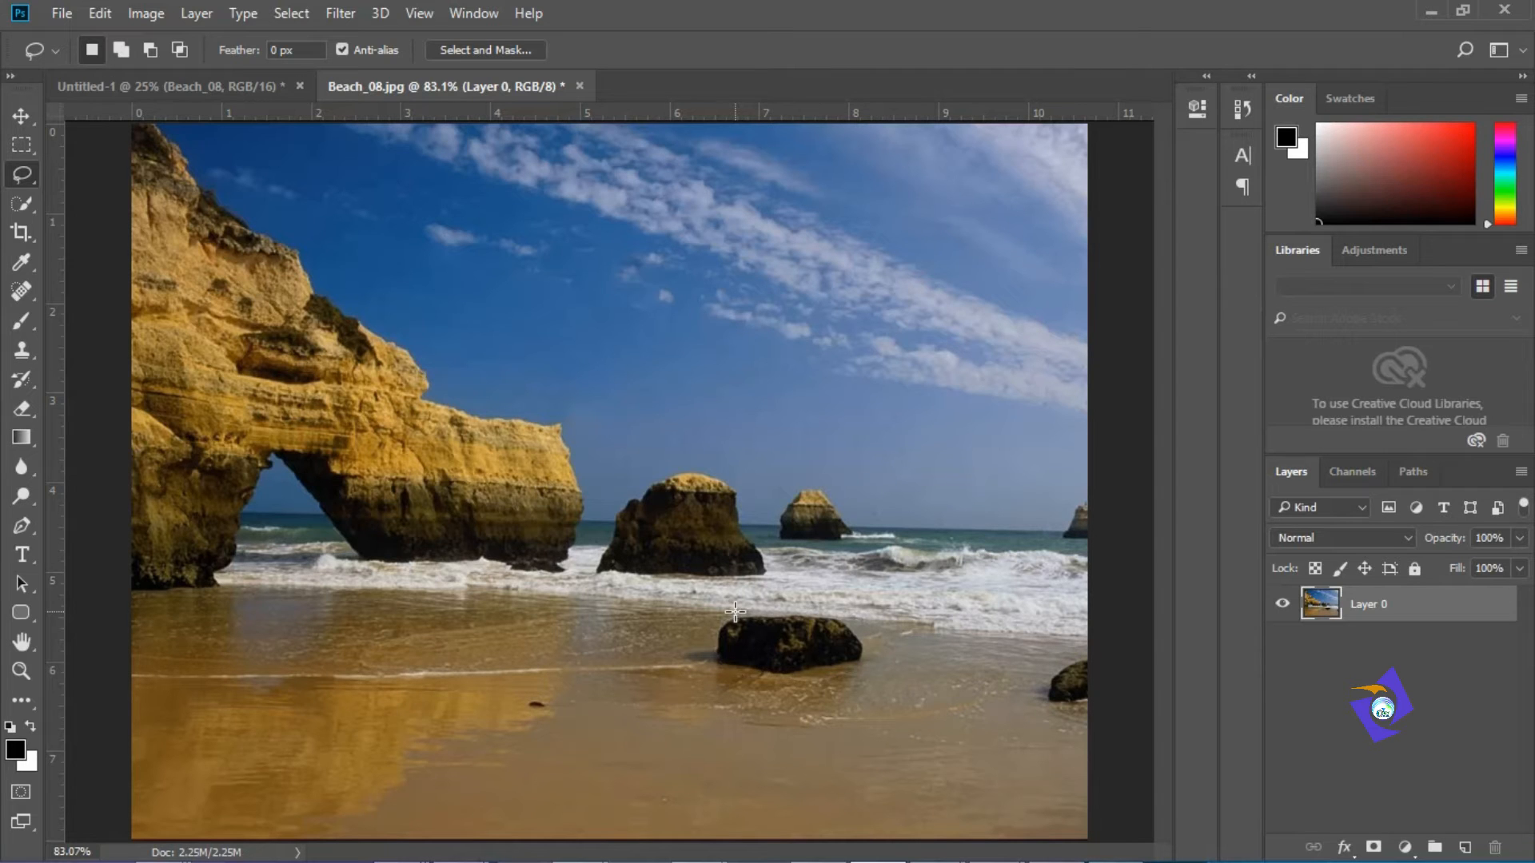
# Fill the rock selection using Content-Aware contents with Color Adaptation, Normal mode and 100% opacity
pyautogui.press('shift')
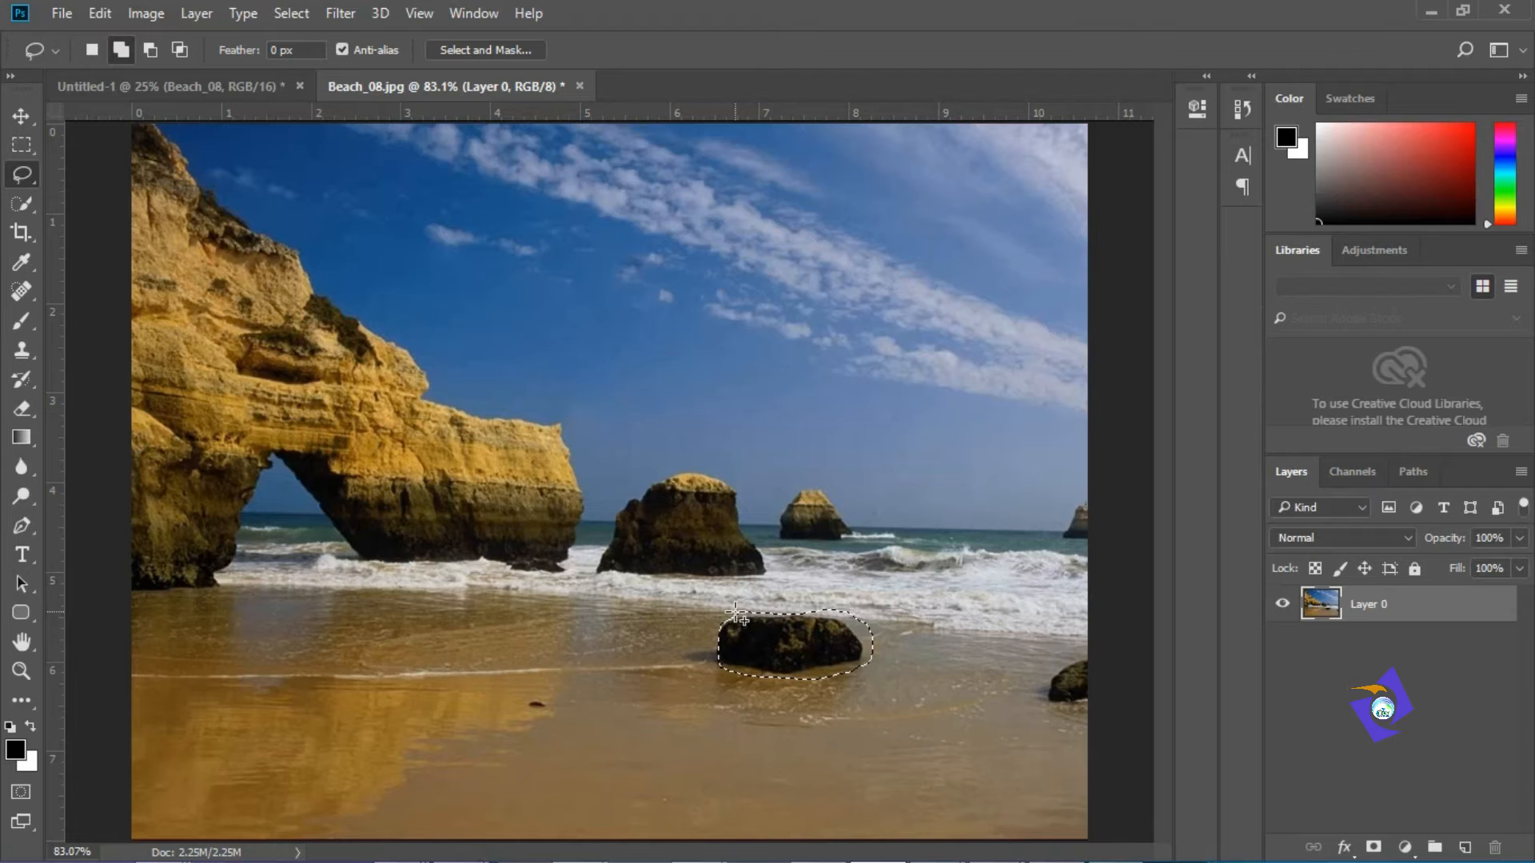
pyautogui.hotkey('shift', 'F5')
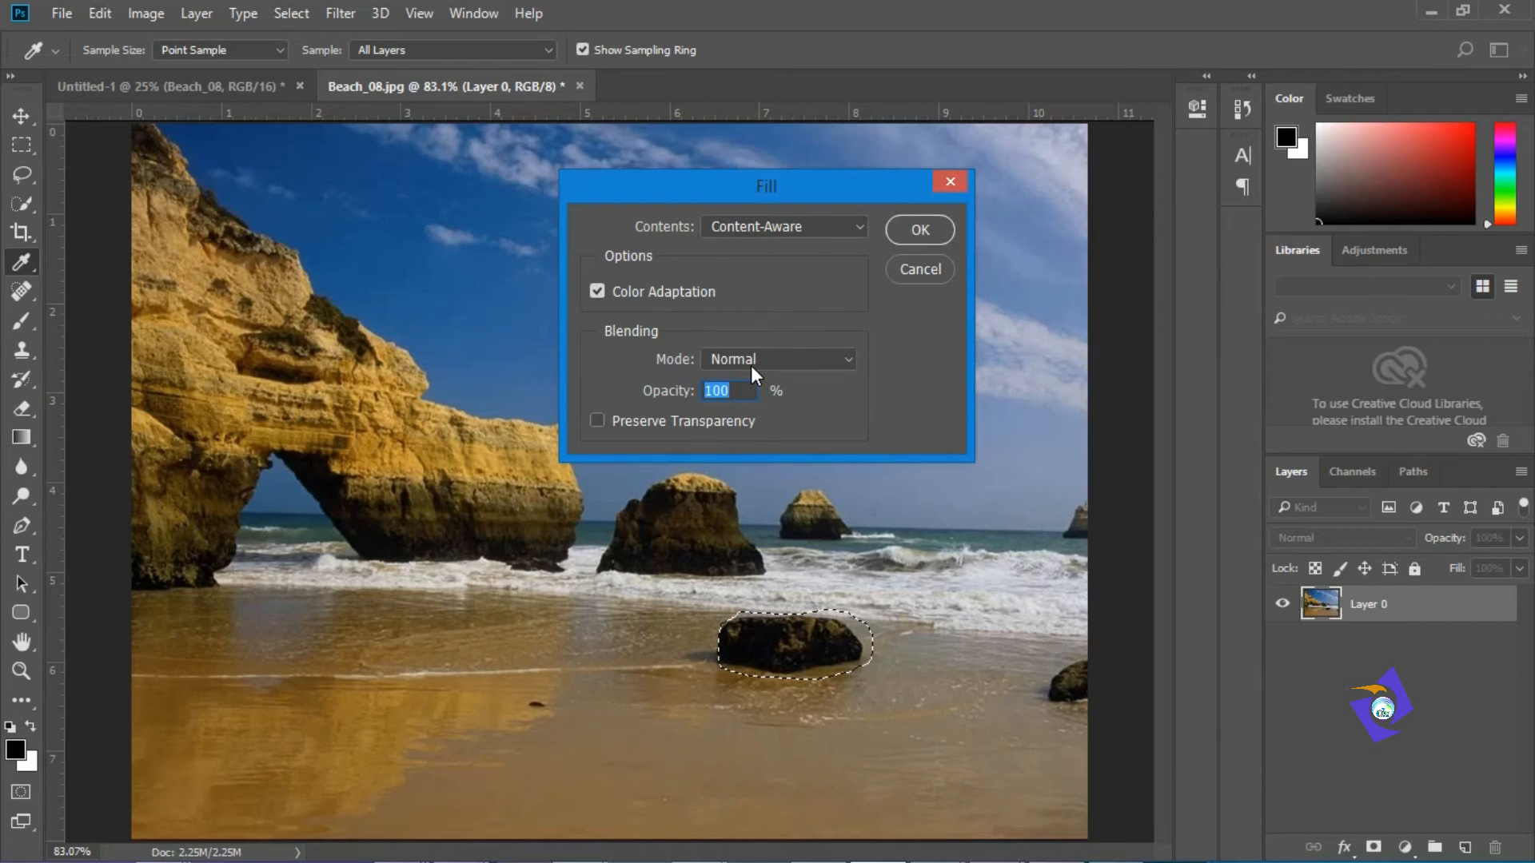
pyautogui.click(913, 231)
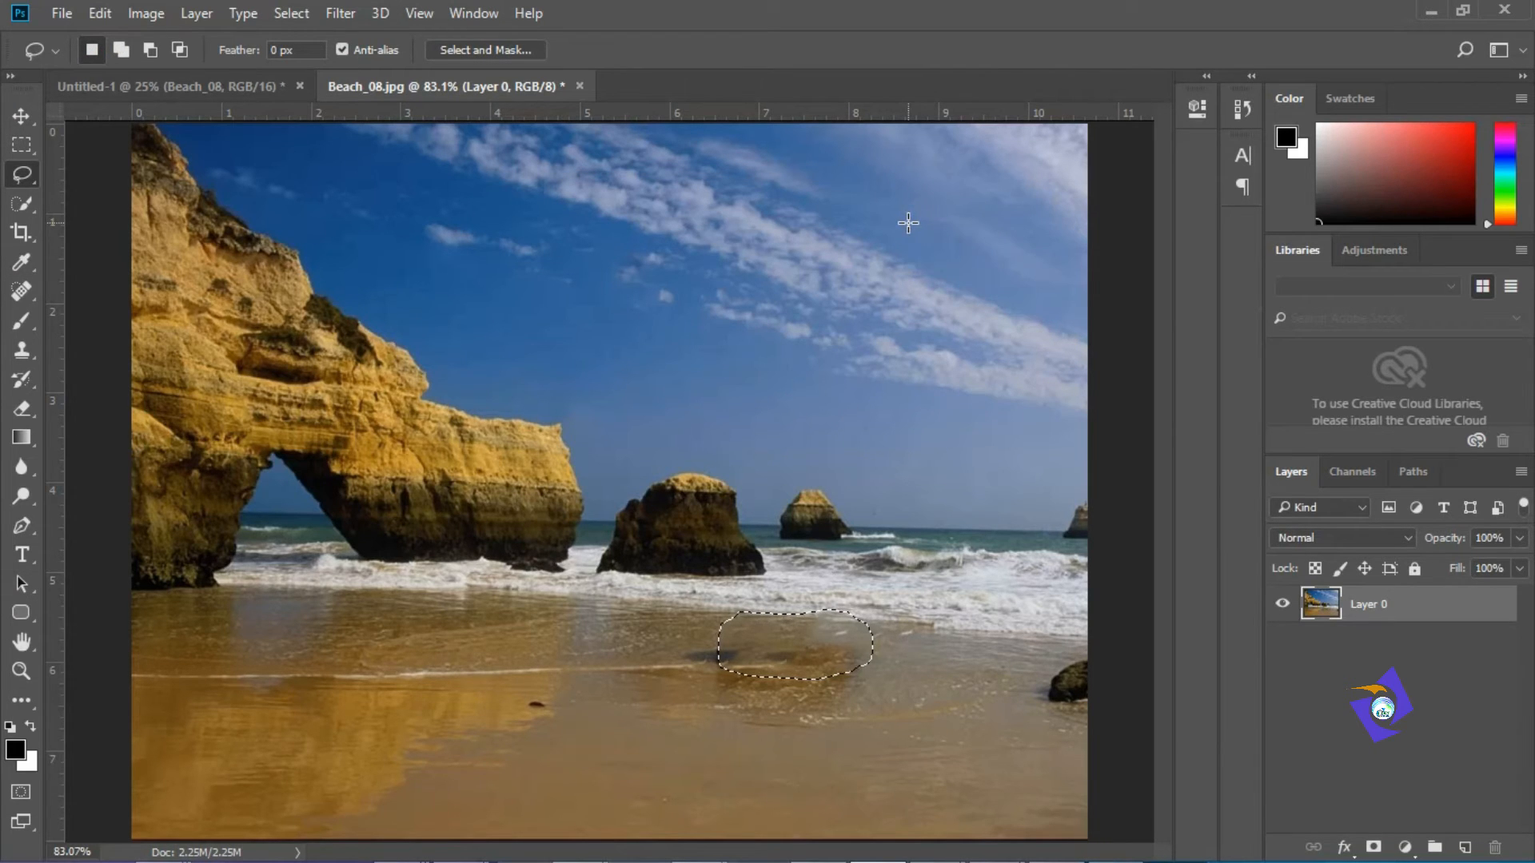
# Lasso the leftover dark shadow beside the removed foreground rock and replace it with a Content-Aware fill
pyautogui.moveTo(690, 630)
pyautogui.mouseDown()
pyautogui.moveTo(631, 652)
pyautogui.moveTo(621, 694)
pyautogui.moveTo(715, 699)
pyautogui.moveTo(757, 669)
pyautogui.moveTo(733, 625)
pyautogui.mouseUp()
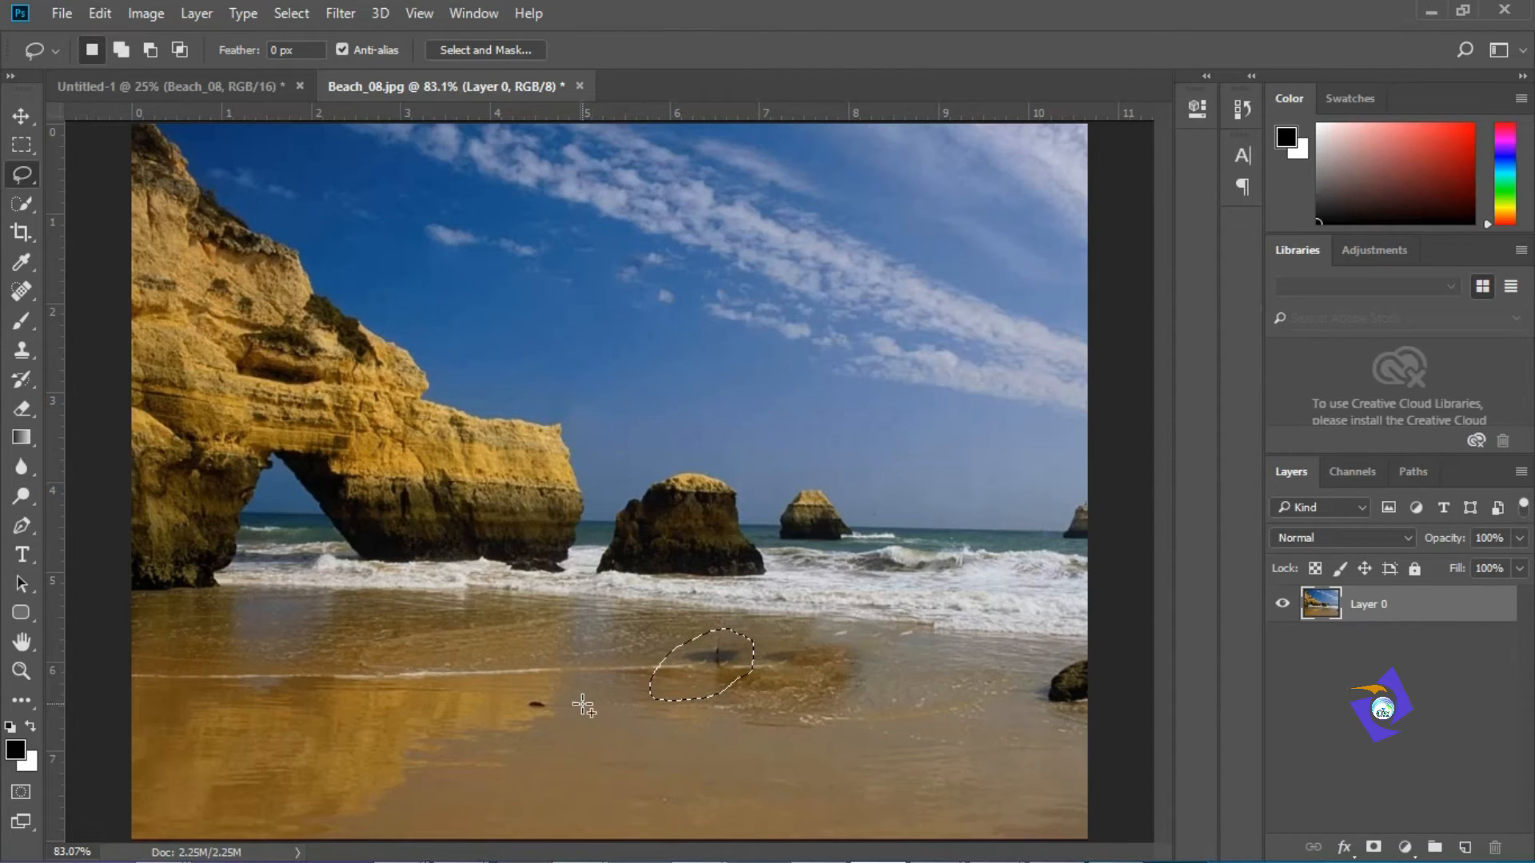
pyautogui.hotkey('shift', 'F5')
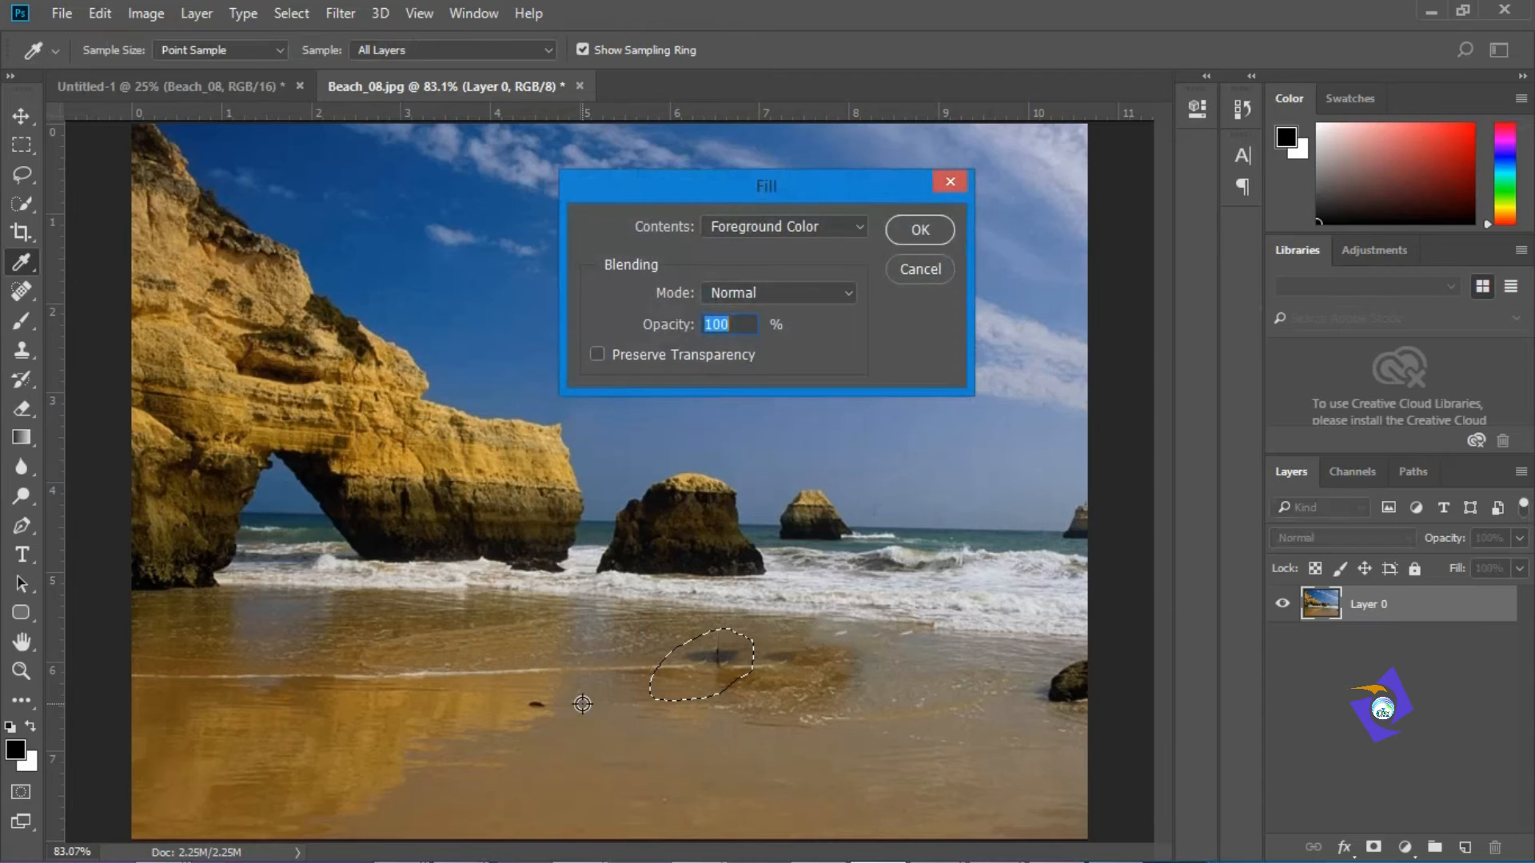
pyautogui.click(933, 230)
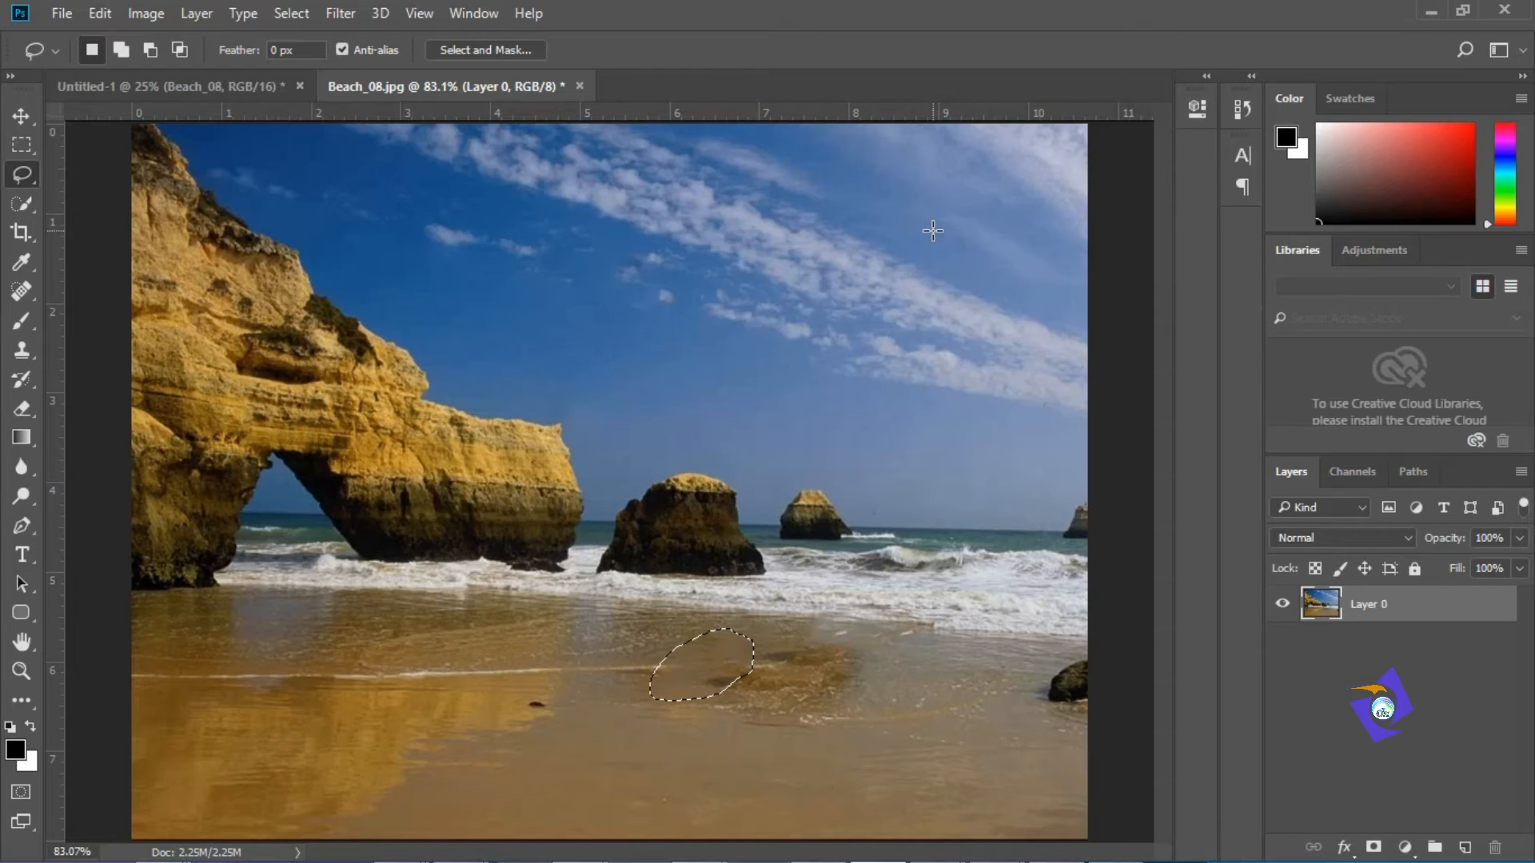
# Lasso the small distant rock on the horizon and remove it with a Content-Aware fill at 100% opacity
pyautogui.moveTo(792, 488)
pyautogui.mouseDown()
pyautogui.moveTo(772, 528)
pyautogui.moveTo(790, 546)
pyautogui.moveTo(852, 548)
pyautogui.moveTo(874, 522)
pyautogui.moveTo(835, 480)
pyautogui.moveTo(796, 479)
pyautogui.mouseUp()
pyautogui.hotkey('shift', 'F5')
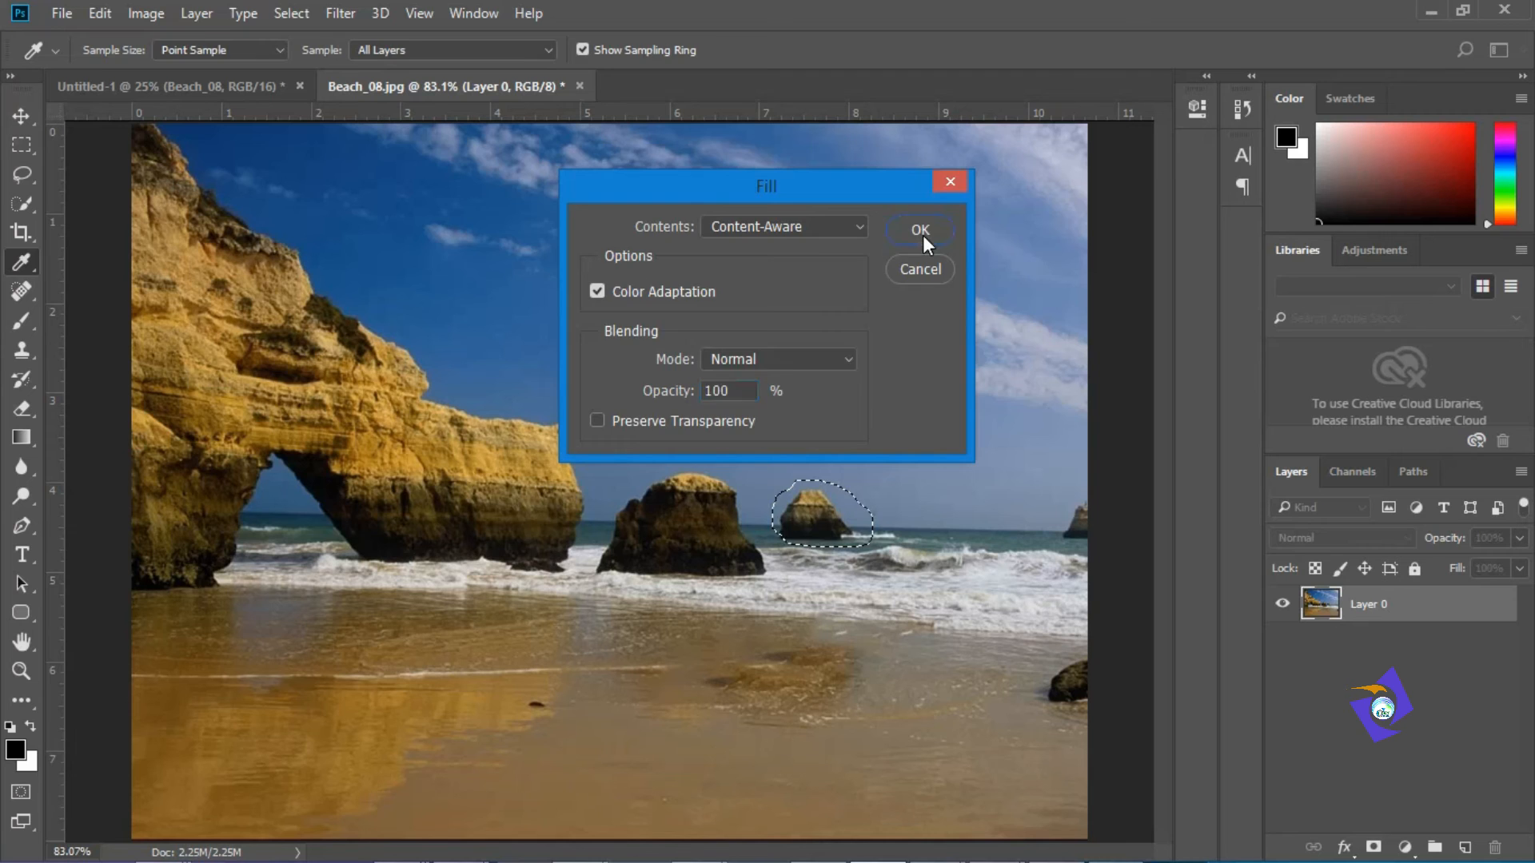
pyautogui.click(922, 235)
pyautogui.hotkey('ctrl', '+')
pyautogui.hotkey('ctrl', '+')
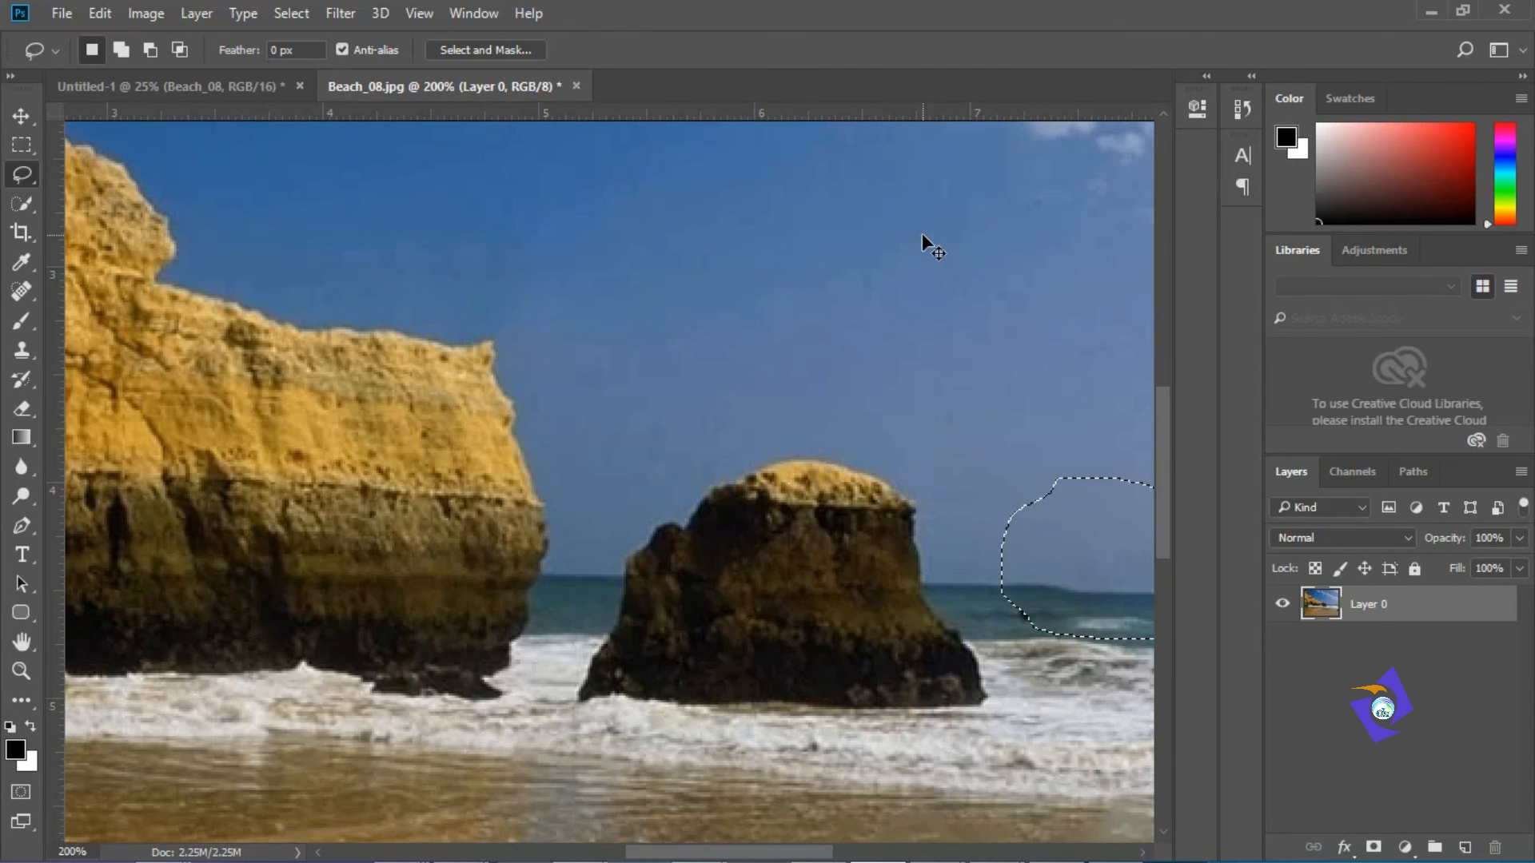
pyautogui.hotkey('ctrl', '-')
pyautogui.hotkey('ctrl', '-')
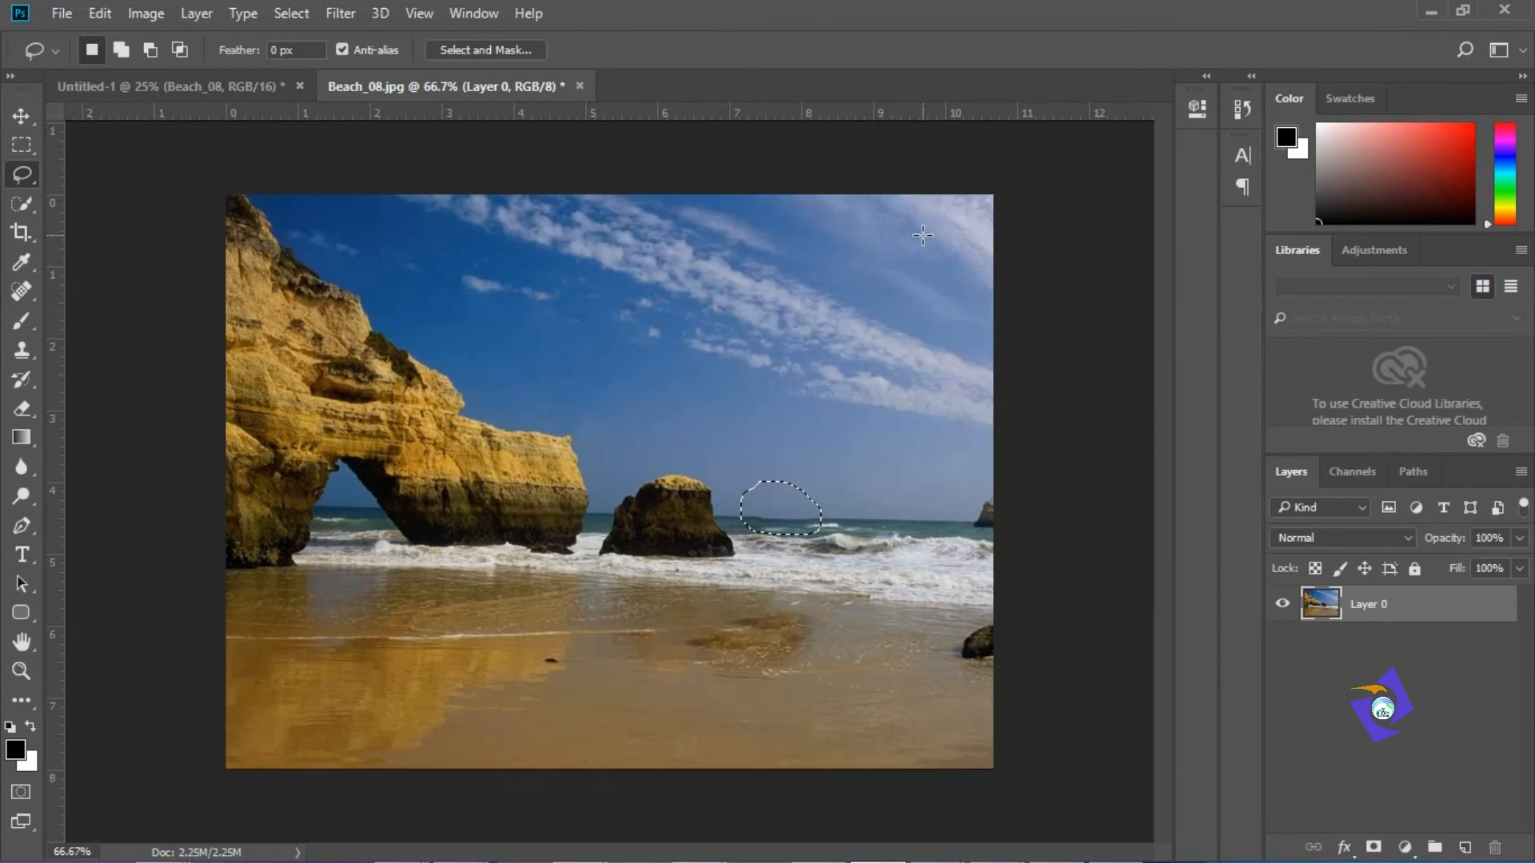